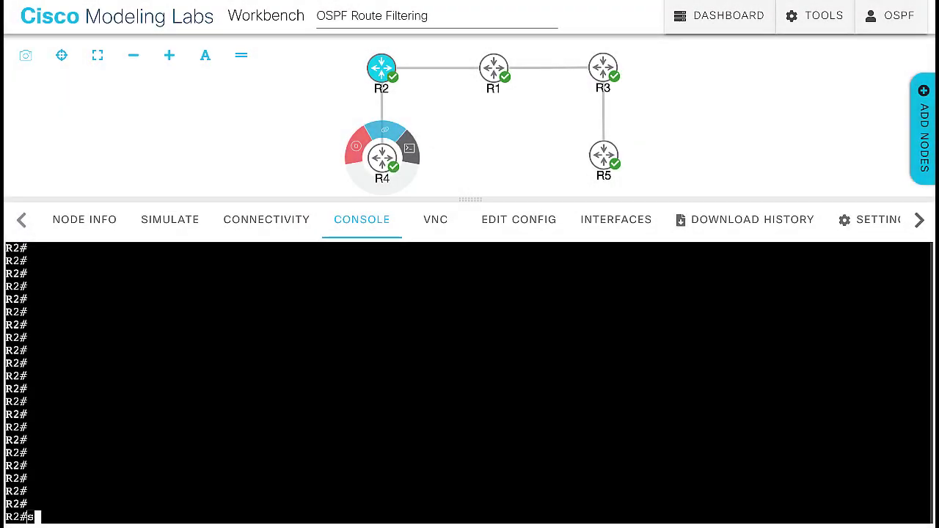
On R2, list OSPF neighbors and the brief OSPF interface summary to confirm FULL adjacencies
key(Return)
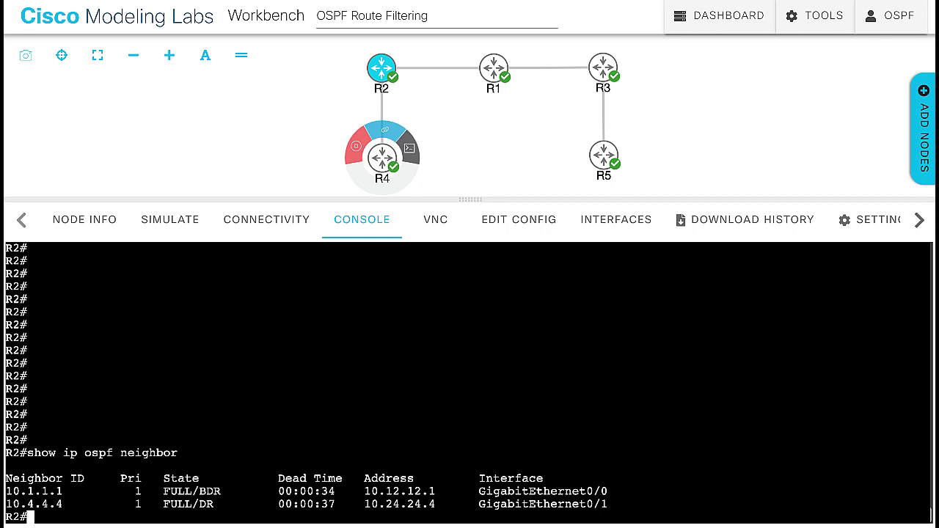
key(Return)
text(show i)
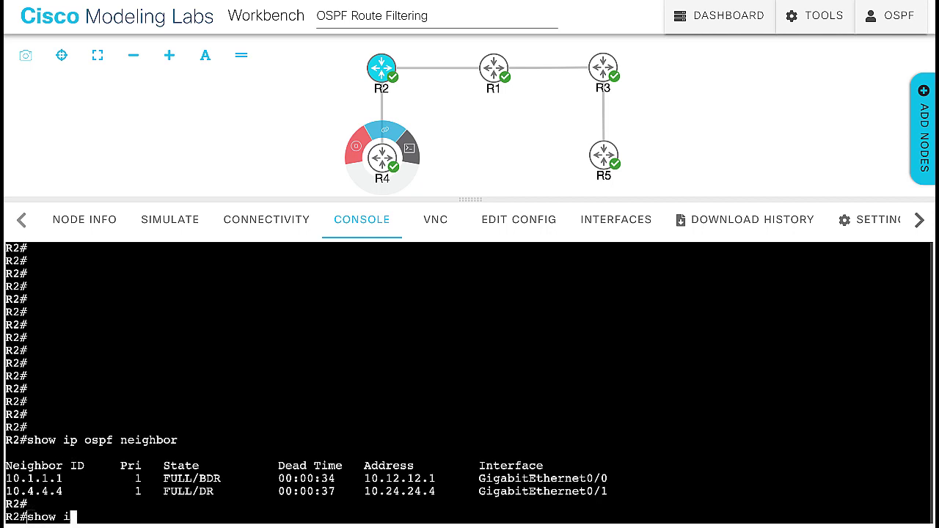
text(p ospf interface brief)
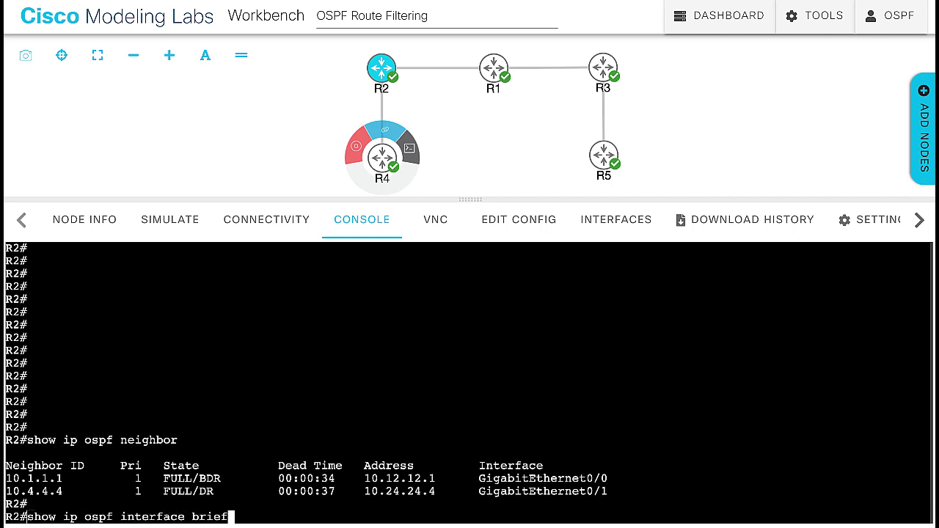
key(Return)
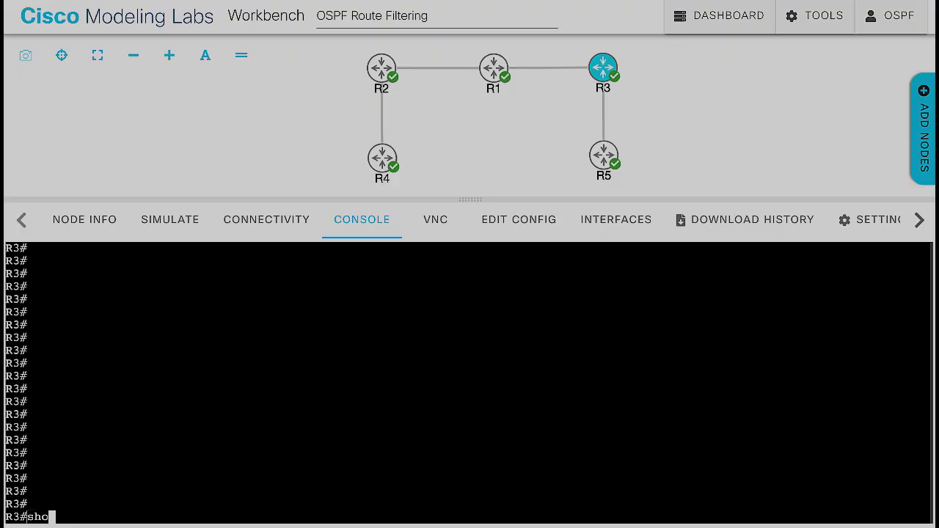
On R3, list OSPF neighbors and the brief OSPF interface summary
text(ip ospf neighbor)
key(Return)
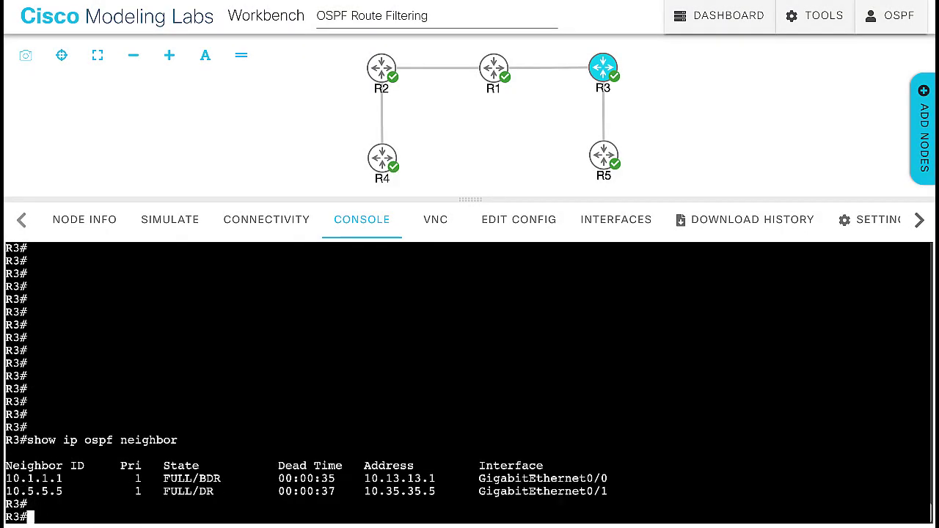
text(show ip ospf interface brief)
key(Return)
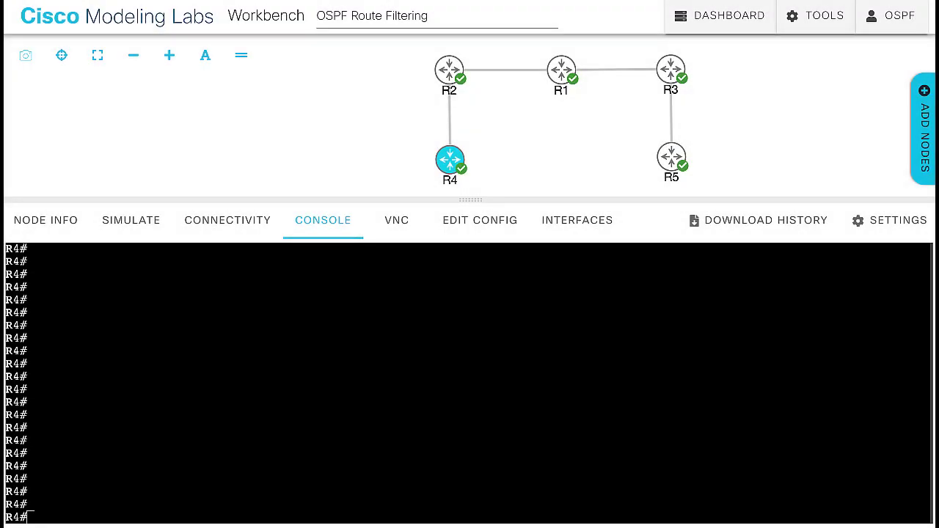
Show R4's OSPF routes, which list 192.168.10–12.0/24 as inter-area, then switch to R3's console
text(show ip route ospf)
key(Return)
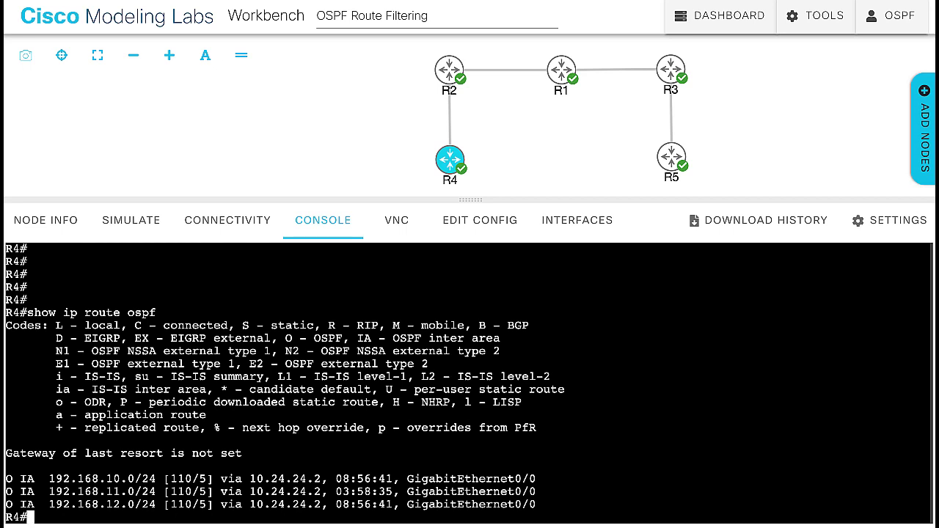
click(670, 69)
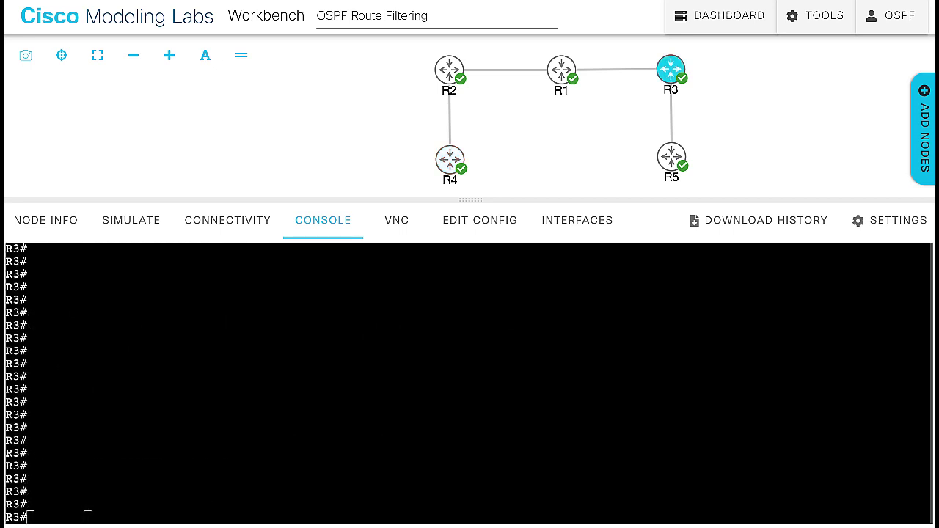
Under R3's router ospf 1, add area 35 range 192.168.11.0 255.255.255.0 not-advertise
text(configure terminal)
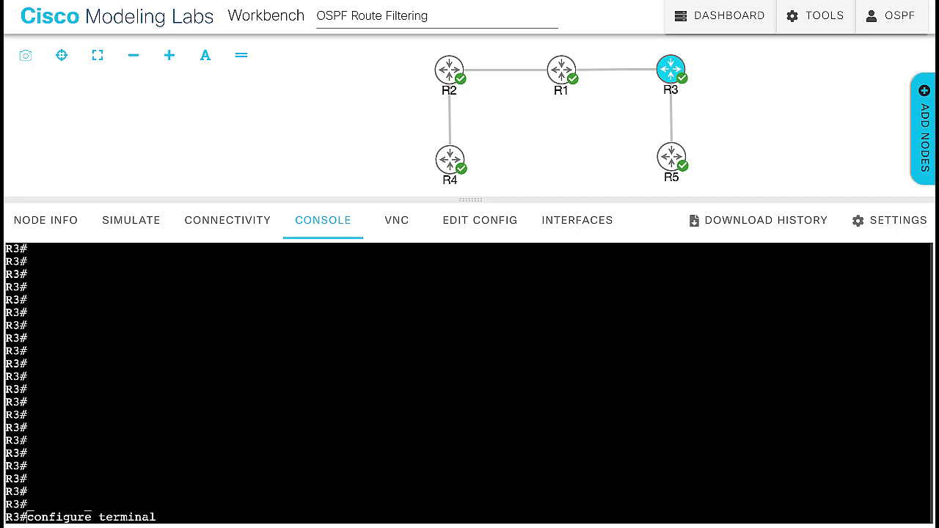
key(Return)
text(router osp)
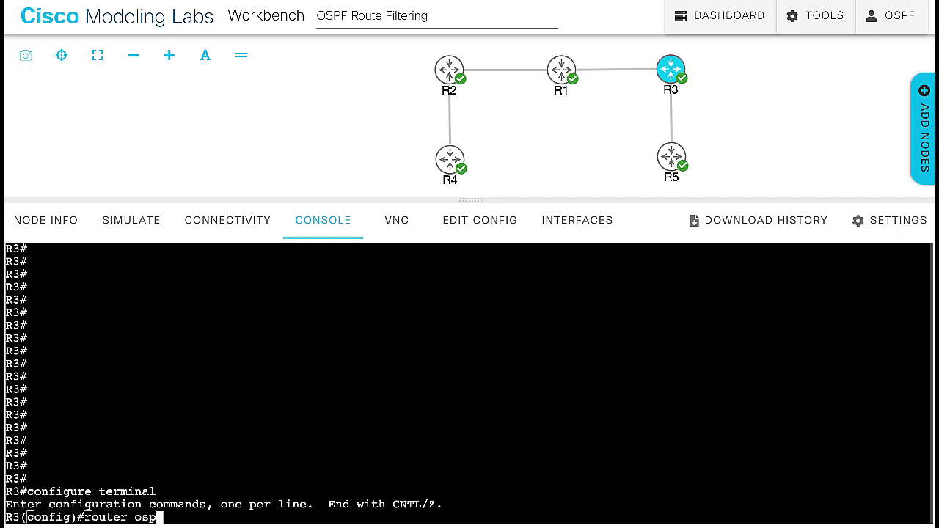
text(f 1)
key(Return)
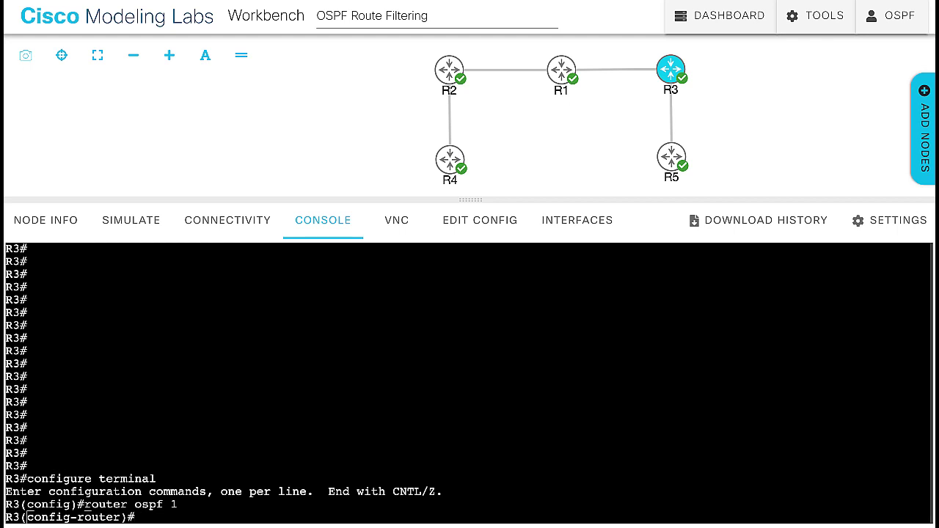
text(area 35 range 192.168.11)
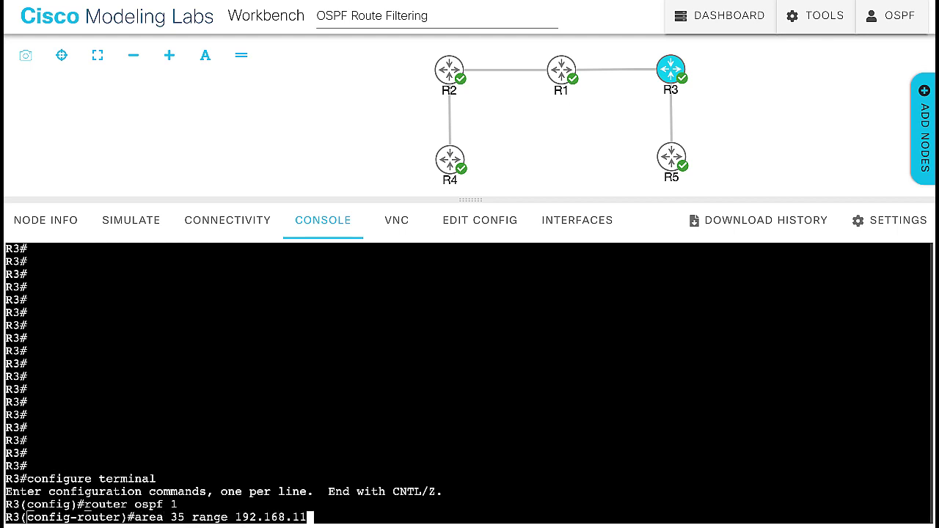
text(.0 255.255.25)
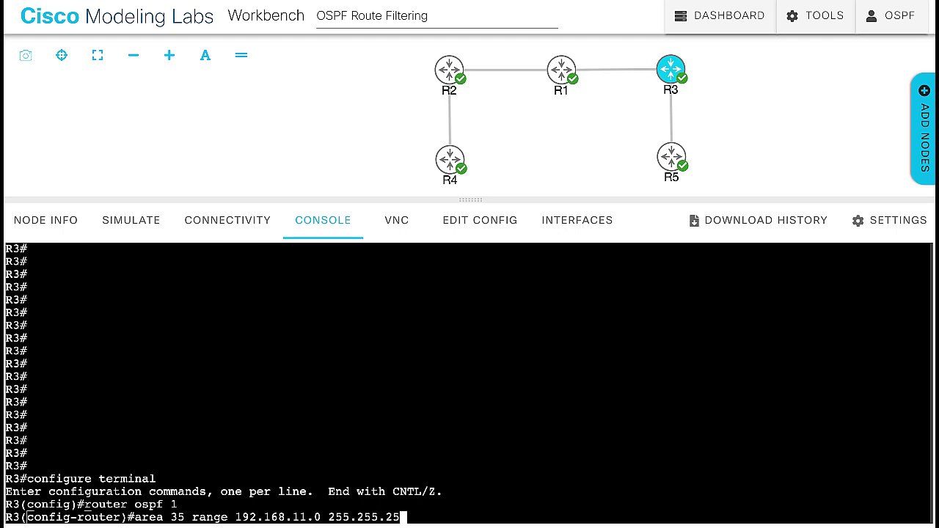
text(5.0 not-advertise)
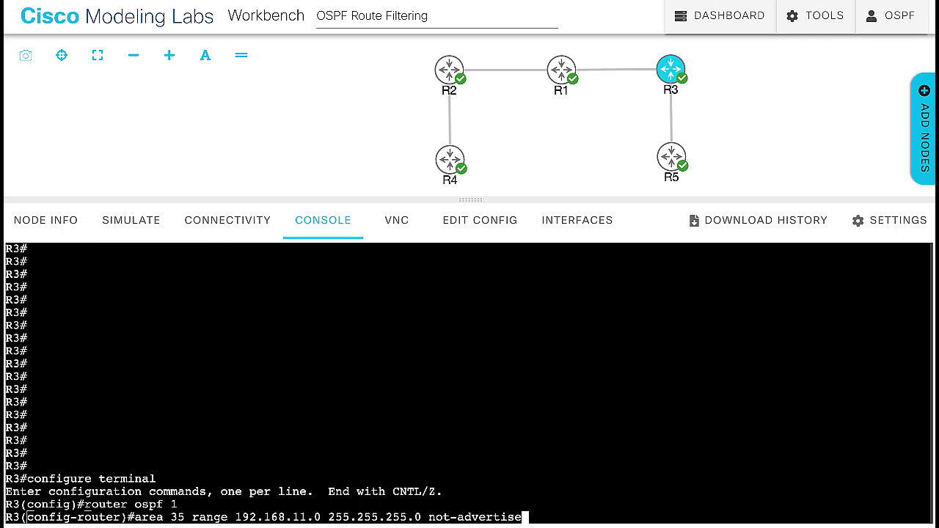
key(Return)
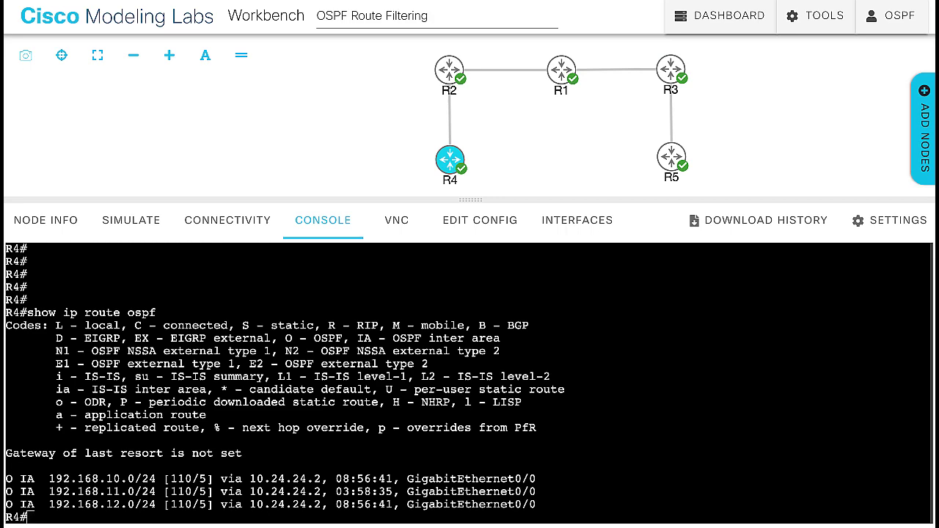
Run show ip route ospf on R4 and R1, confirming 192.168.11.0/24 is missing
text(show ip route ospf)
key(Return)
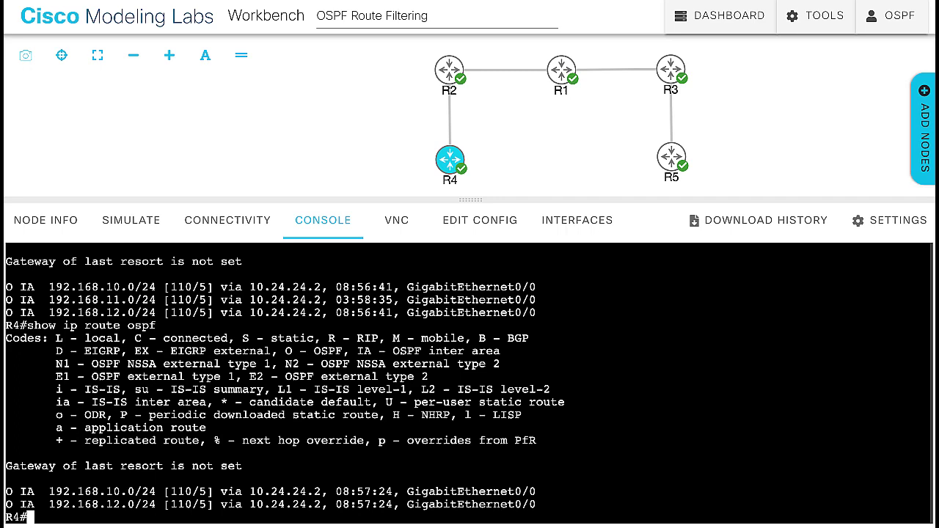
click(561, 69)
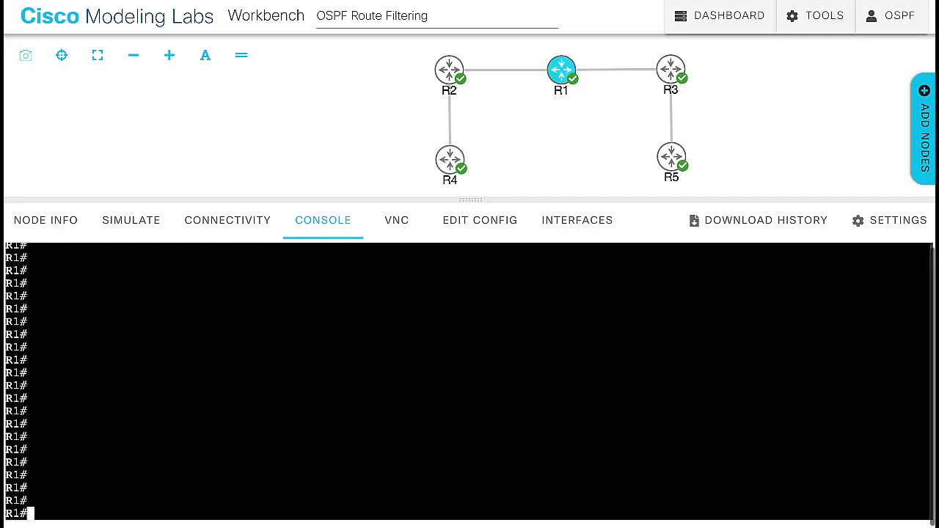
text(show )
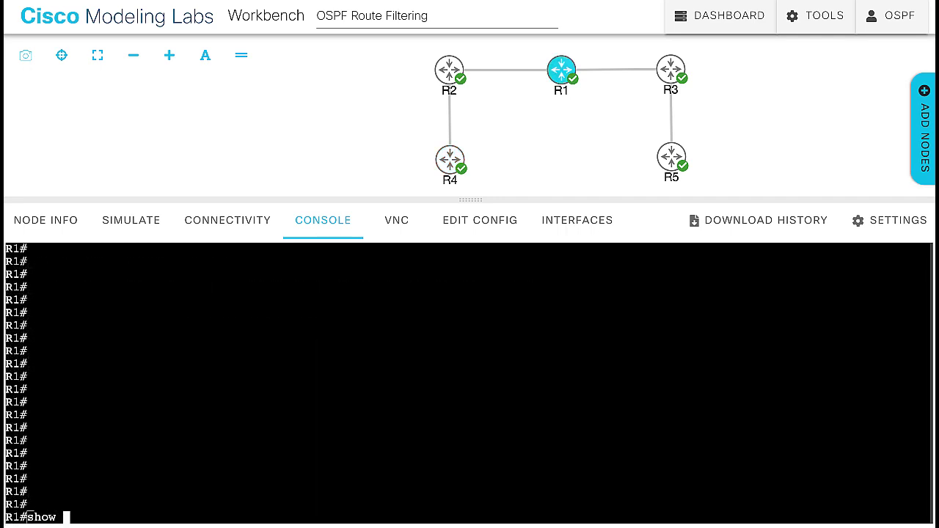
text(ip route ospf)
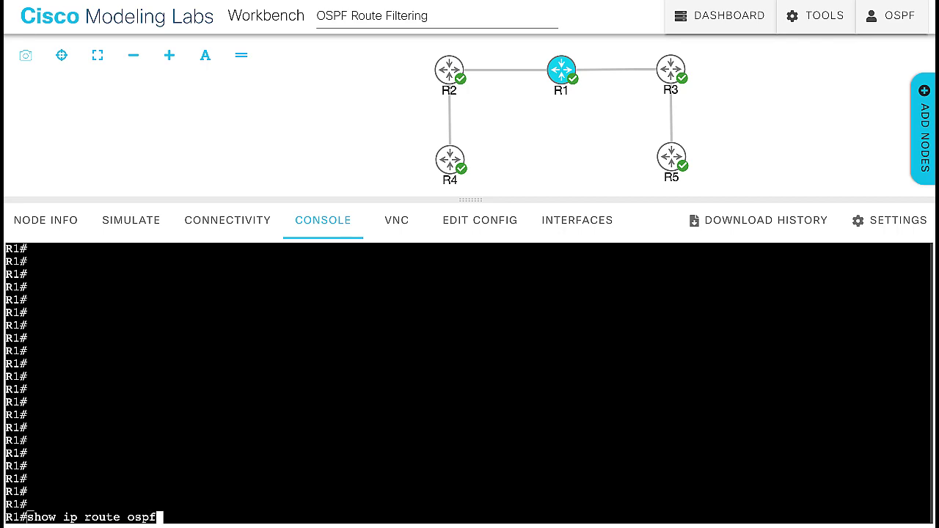
key(Return)
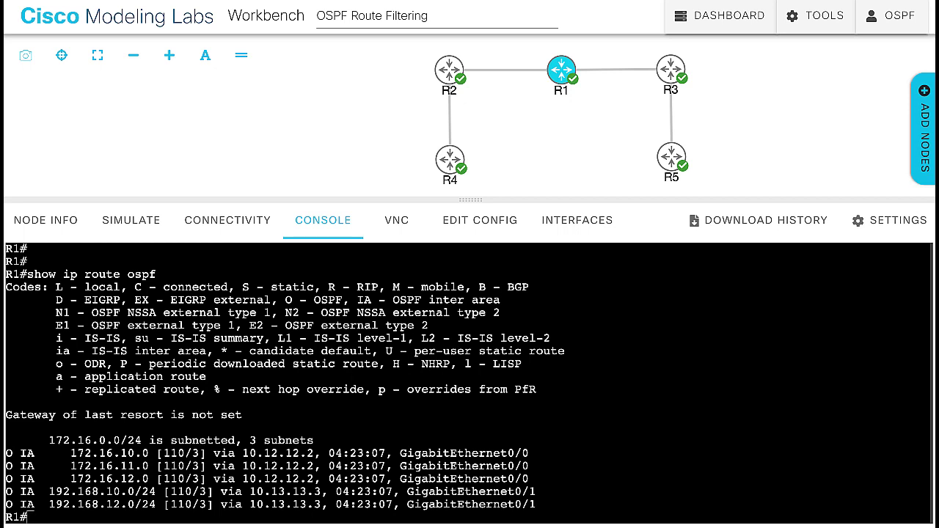
click(658, 385)
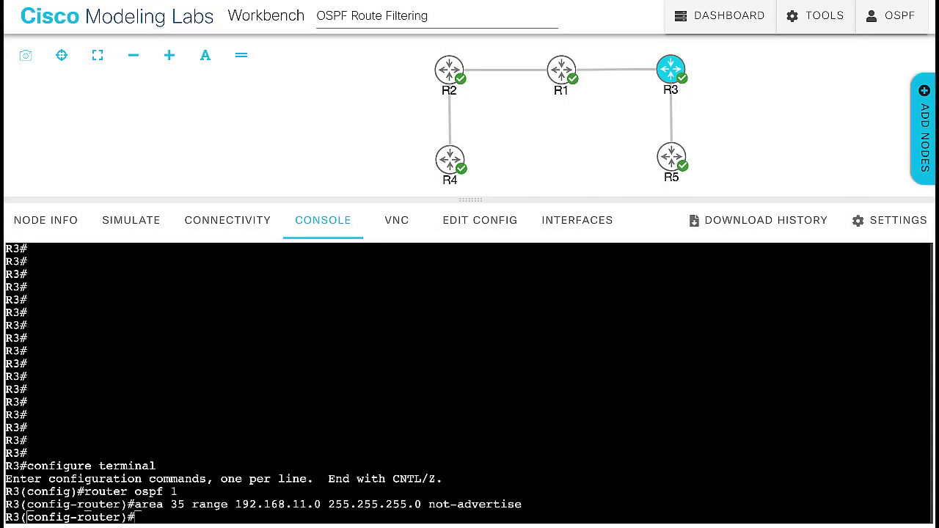
On R3, remove the area 35 range 192.168.11.0 255.255.255.0 not-advertise and exit configuration
key(Up)
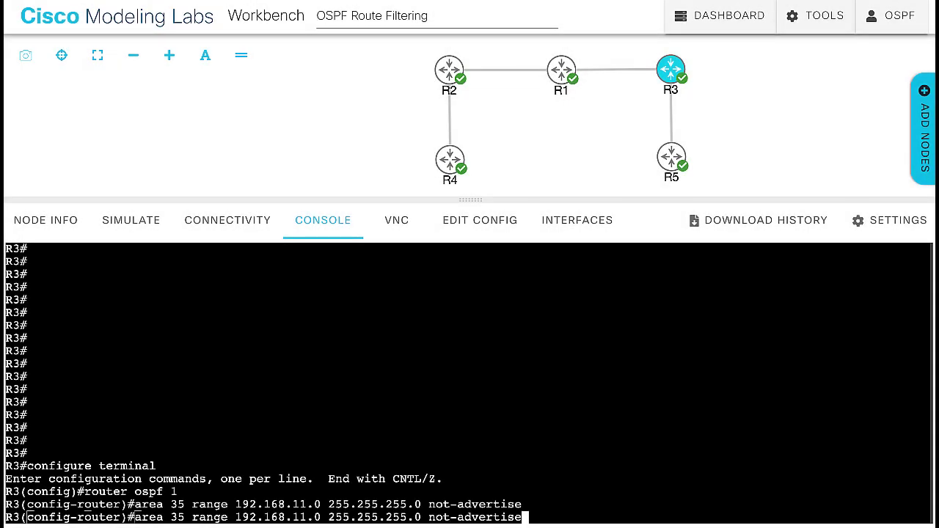
text(no)
key(Return)
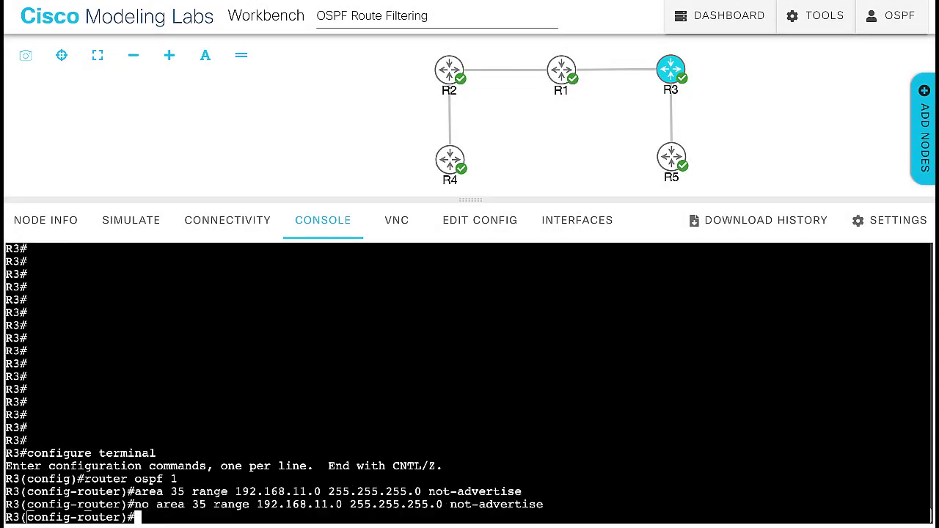
text(end)
key(Return)
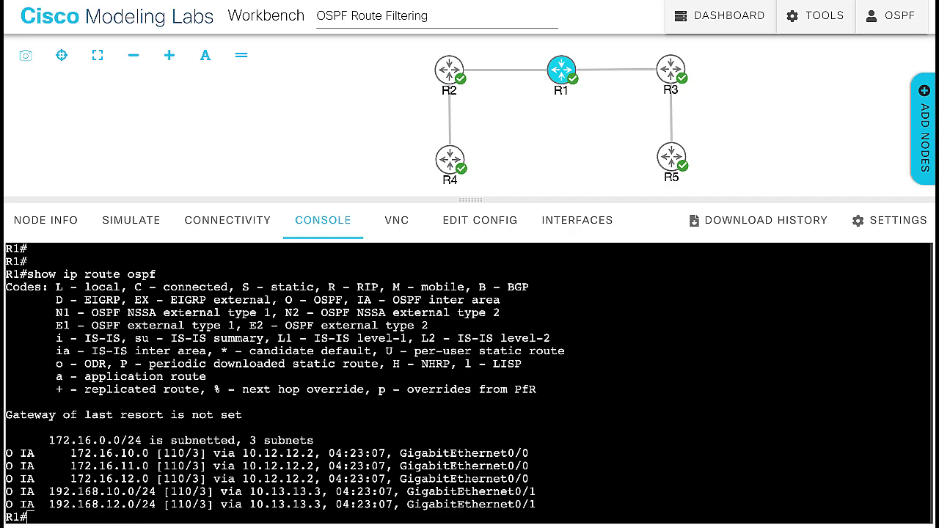
Run show ip route ospf on R1 and R4 to verify 192.168.11.0/24 returned
key(Return)
text(show ip route ospf)
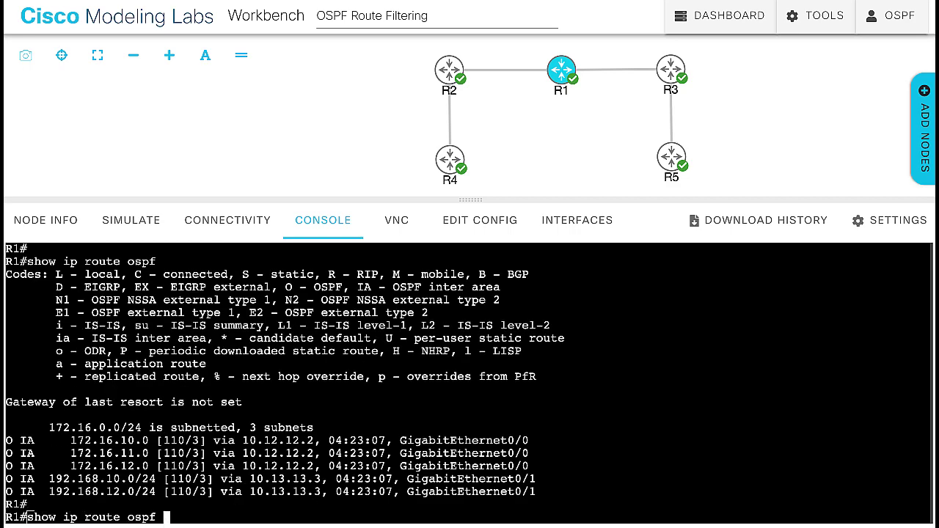
key(Return)
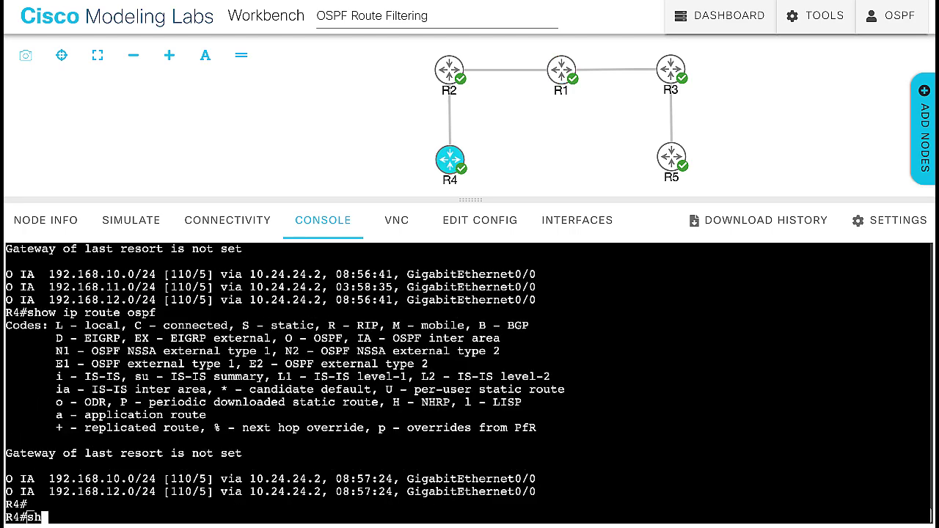
text(show ip route ospf)
key(Return)
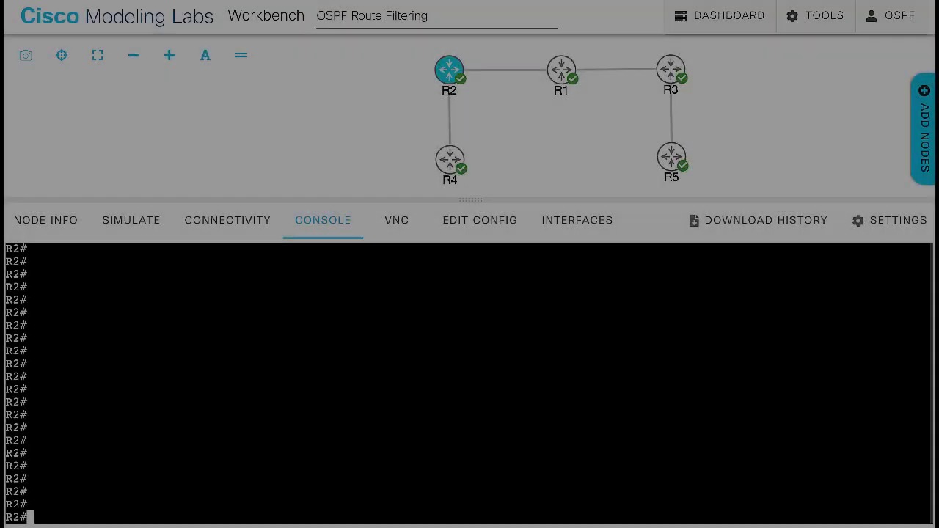
On R2, create prefix-list OSPF-FILTER: seq 5 deny 192.168.11.0/24, seq 10 permit 0.0.0.0/0 le 32
text(configure terminal)
key(Return)
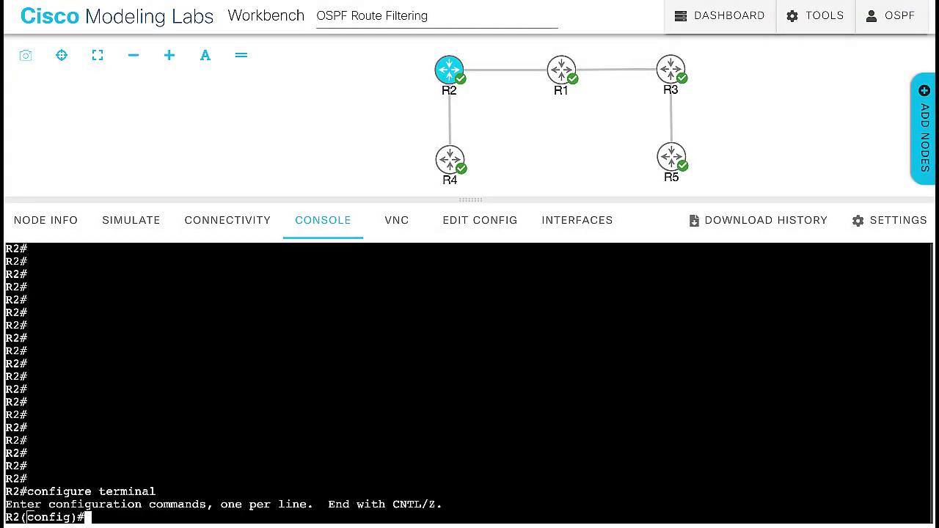
text(ip prefix-list OSPF-FILTER seq 5 deny 192.168.11.0/24)
key(Return)
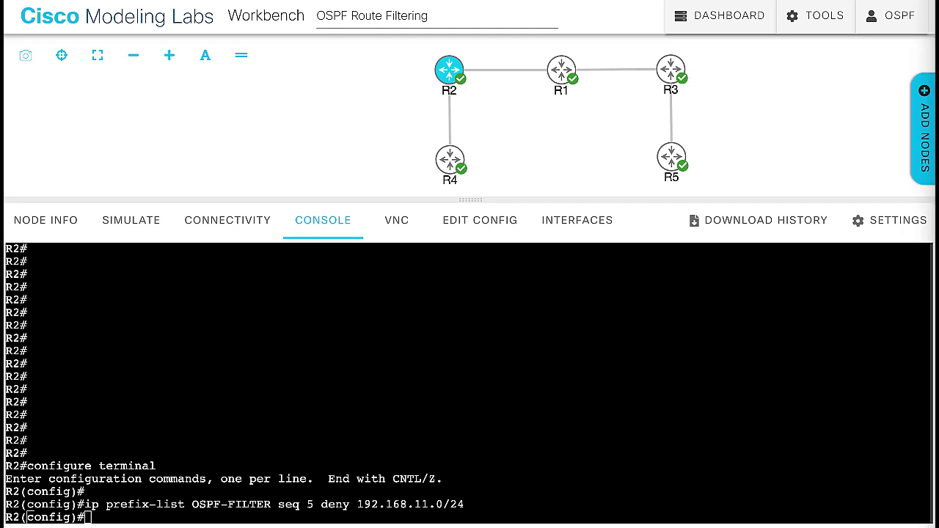
text(ip prefix-list OSPF-FILTER seq 10 permit 0.0.0.0/0 le 32)
key(Return)
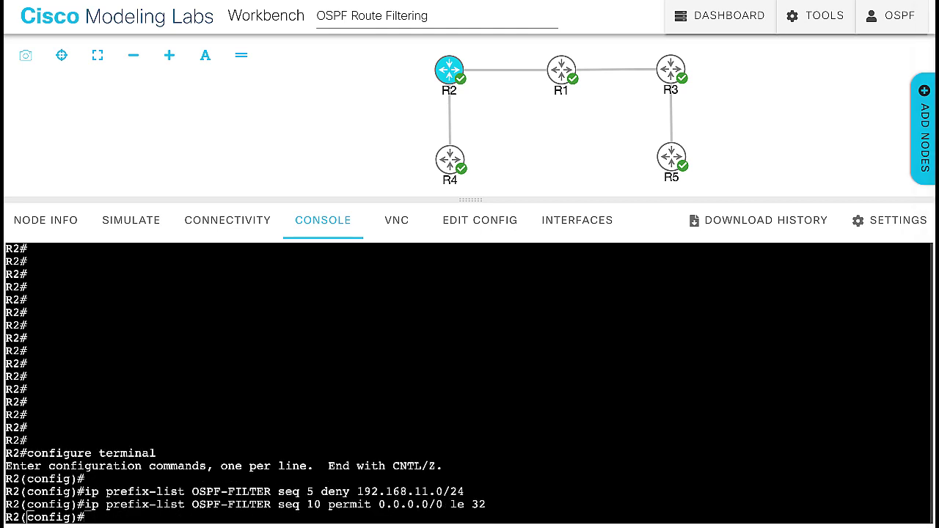
Under R2's router ospf 1, apply area 0 filter-list prefix OSPF-FILTER out
text(router ospf 1)
key(Return)
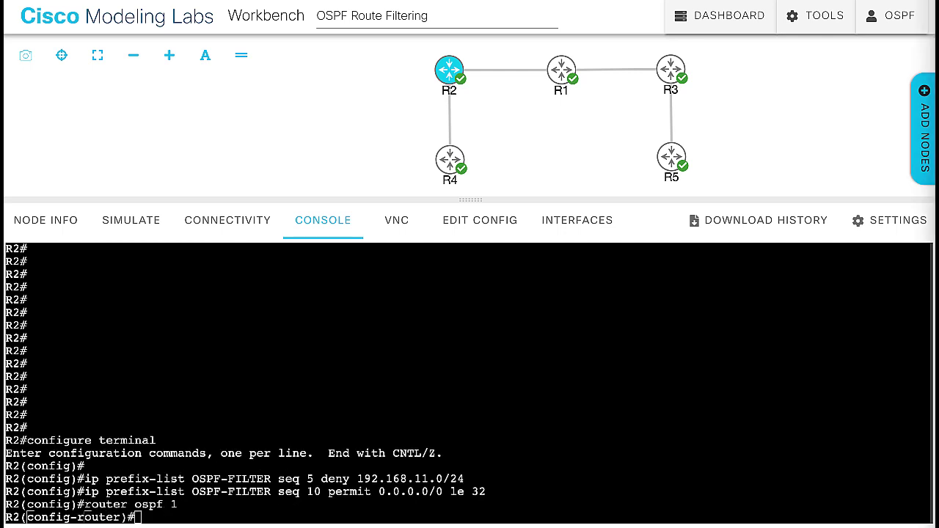
text(area 0 filter-list prefix OSPF-FILTER out)
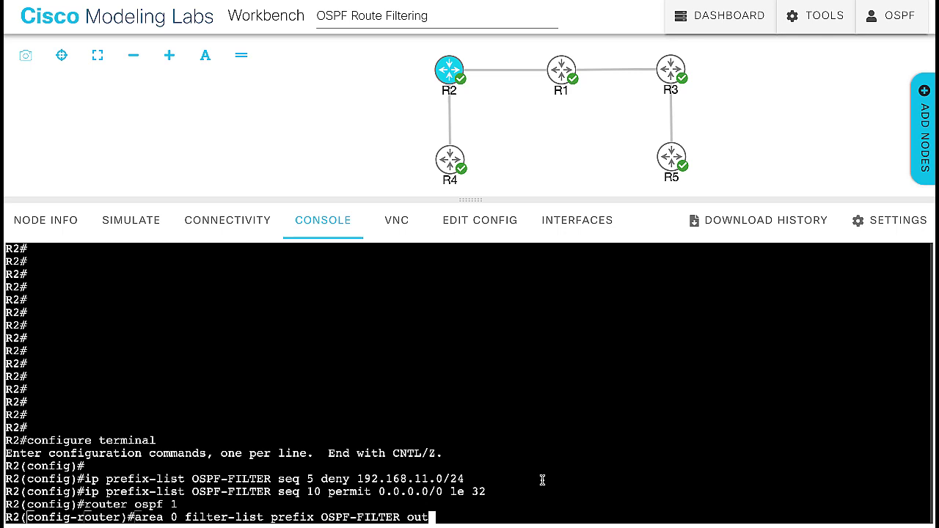
key(Return)
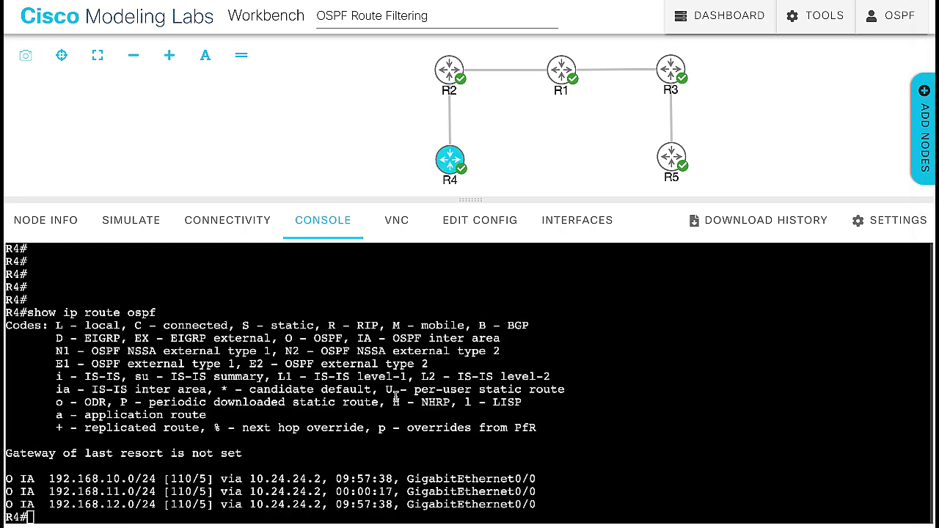
Run show ip route ospf on R4 to check the effect of R2's area 0 filter
text(show ip route ospf)
key(Return)
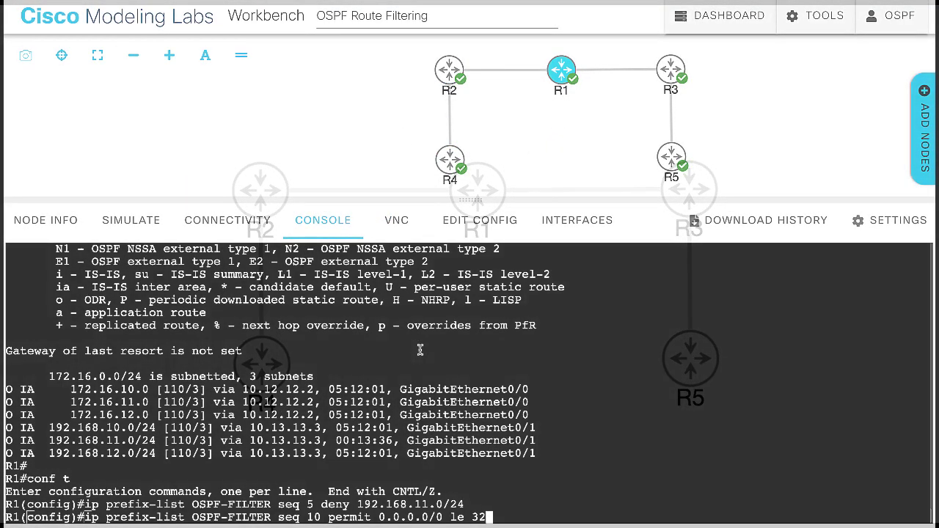
Add distribute-list prefix OSPF-FILTER in under R1's router ospf 1, then confirm 192.168.11.0/24 disappeared
key(Return)
key(Return)
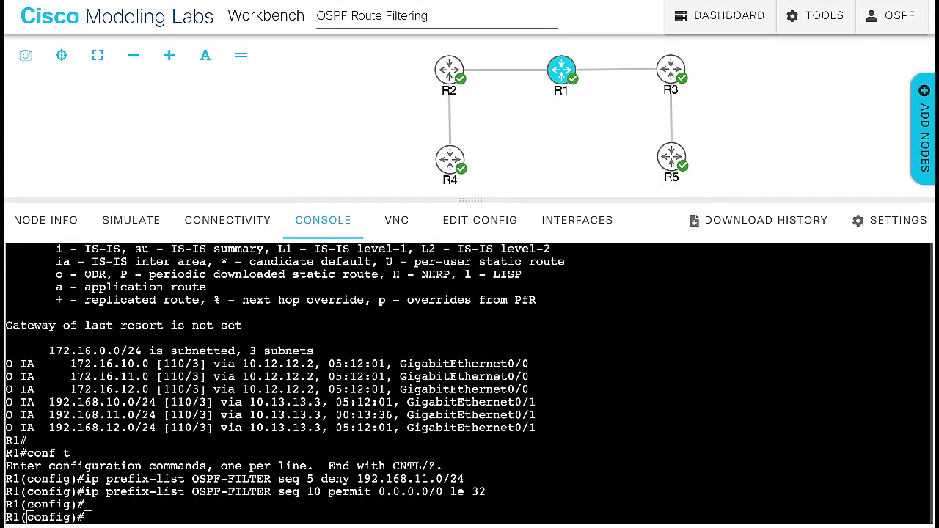
text(router ospf 1)
key(Return)
text(distribute-list prefix OSPF-FILTER in)
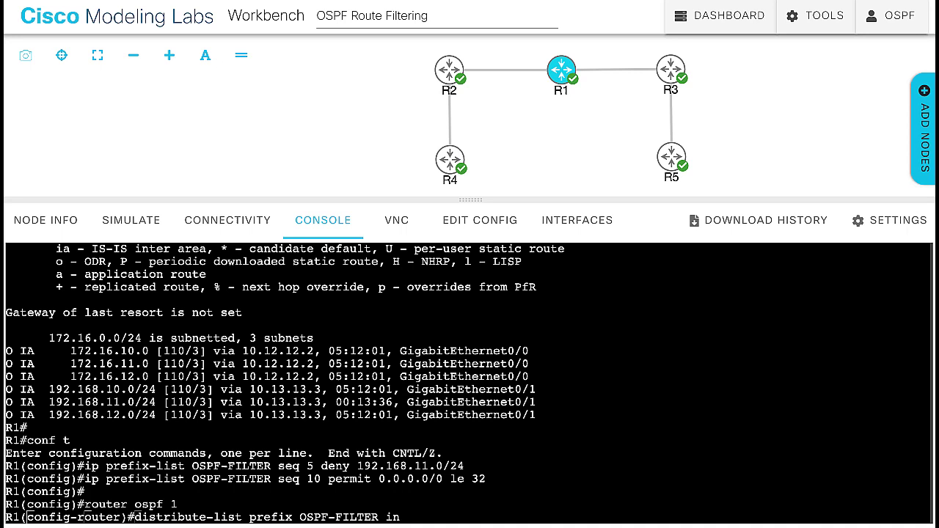
key(Return)
text(end)
key(Return)
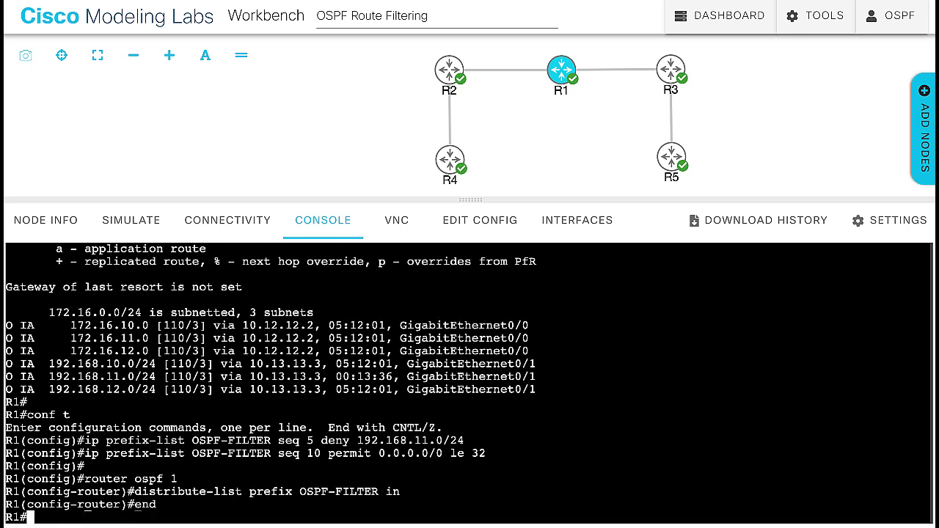
text(show ip route ospf)
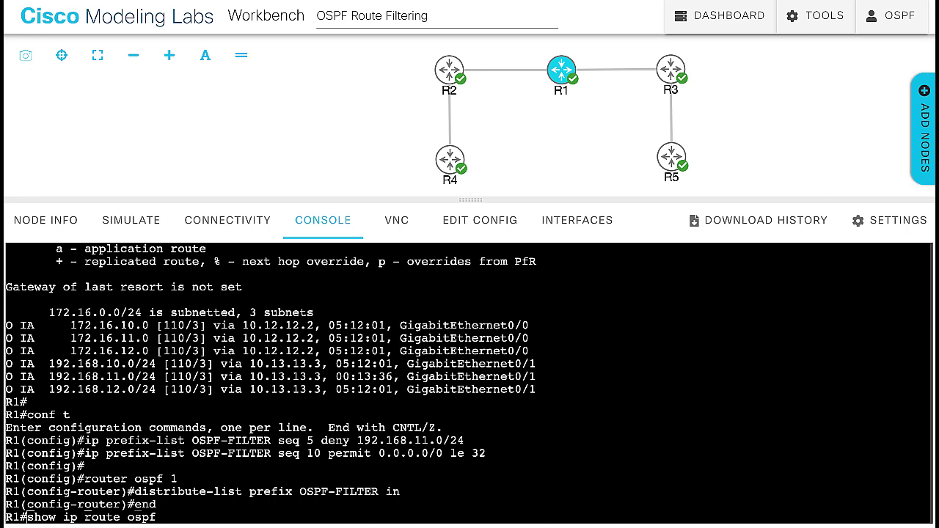
key(Return)
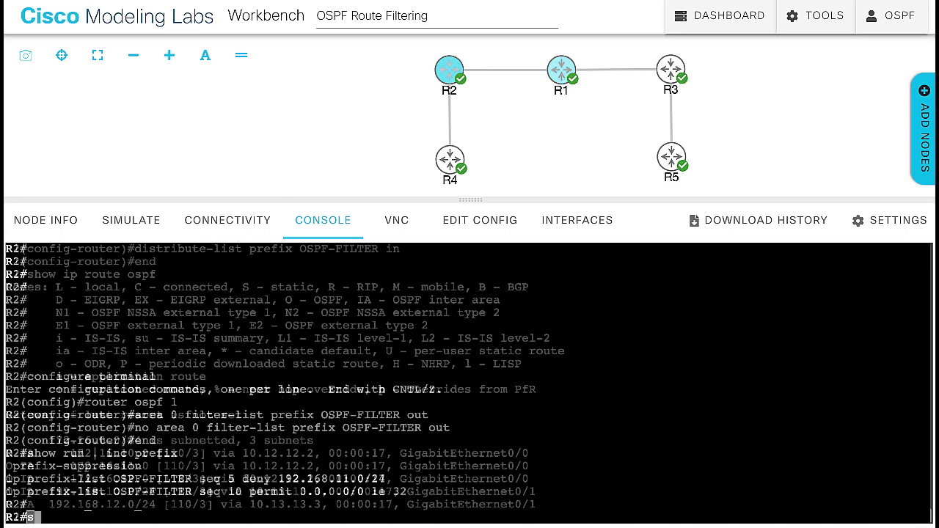
Run show ip route ospf on R2 and R4, confirming 192.168.11.0/24 is listed again
text(show ip)
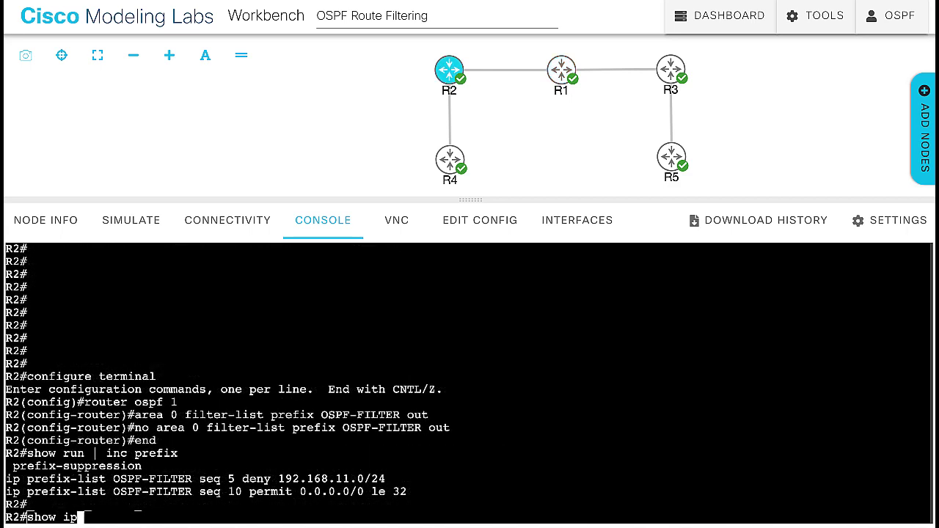
text( route ospf)
key(Return)
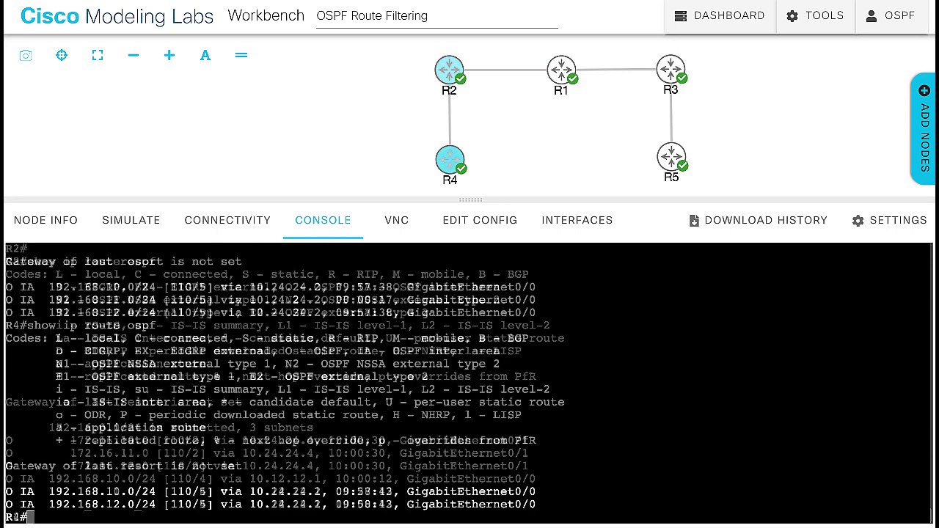
text(sh)
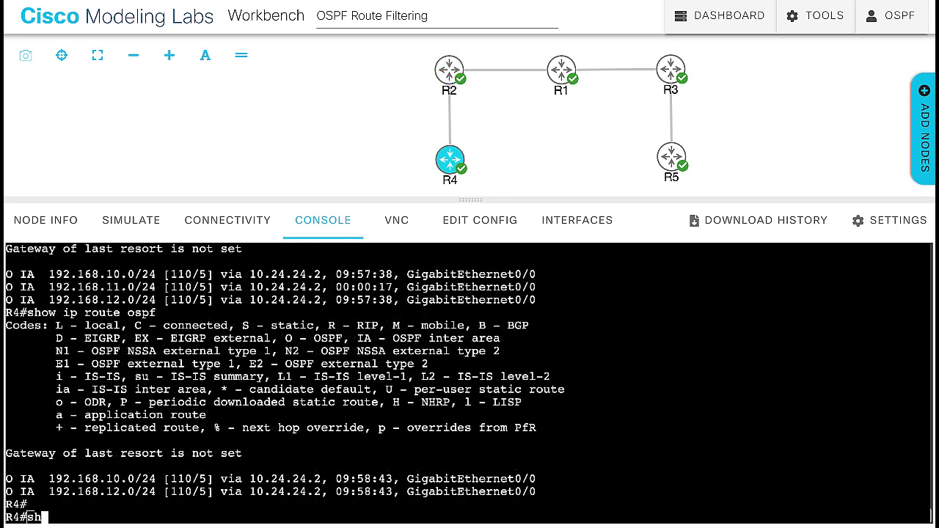
text(ow ip route ospf)
key(Return)
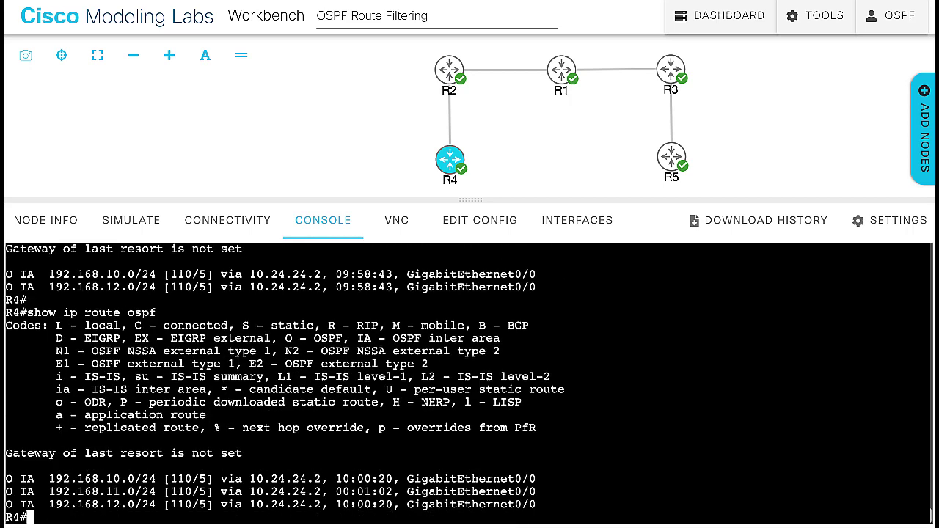